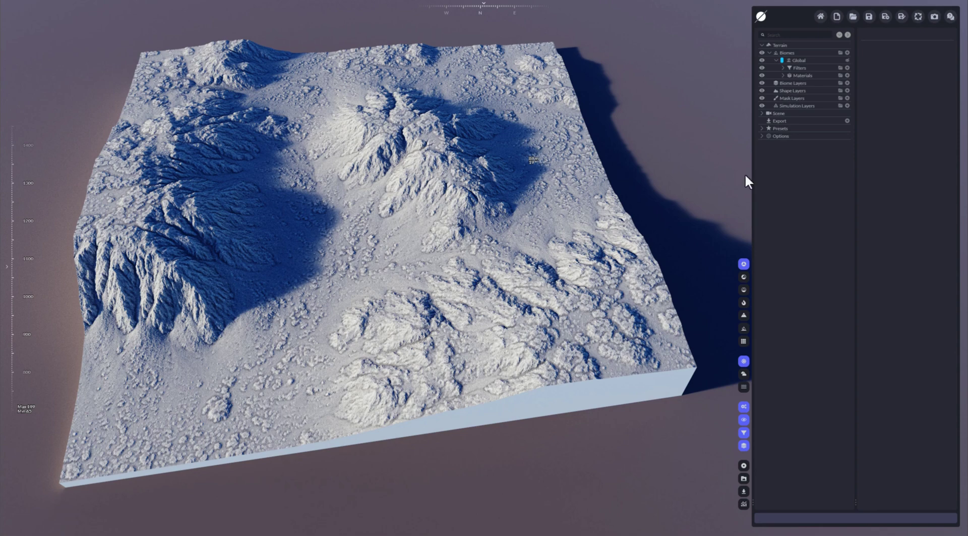
# Step: Add a Fluid simulation layer to the terrain and hide its mask overlay
pyautogui.click(848, 105)
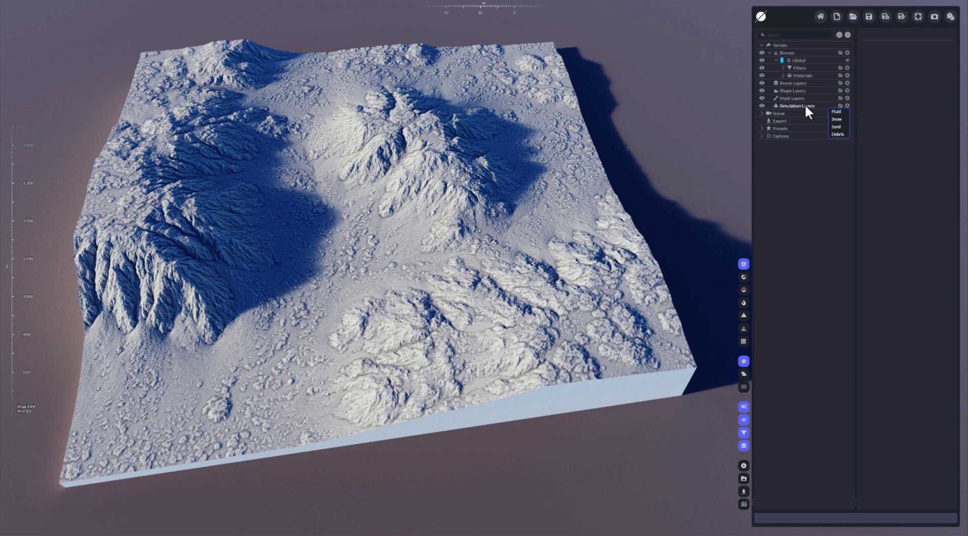
pyautogui.click(840, 111)
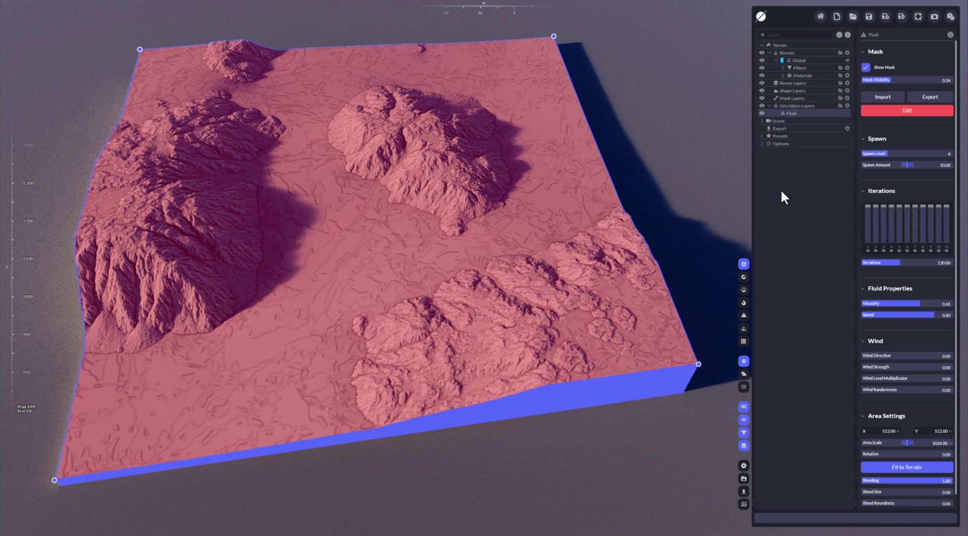
pyautogui.click(866, 68)
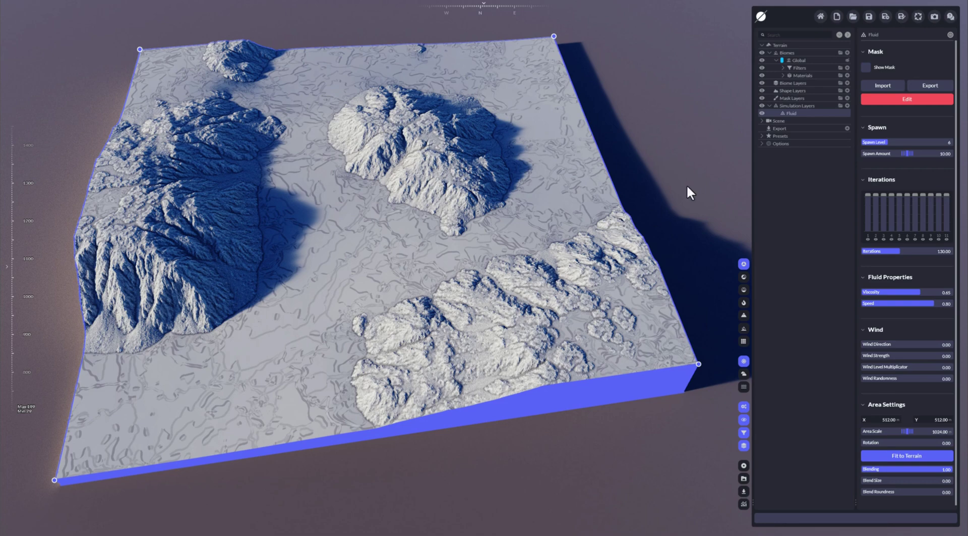
# Step: Add a Color material to the Global biome's materials
pyautogui.click(783, 75)
pyautogui.click(847, 75)
pyautogui.click(836, 83)
# Step: Set the Color material's tint to the dark blue #215271 and apply the Fluid layer to it so only the fluid is coloured
pyautogui.click(912, 73)
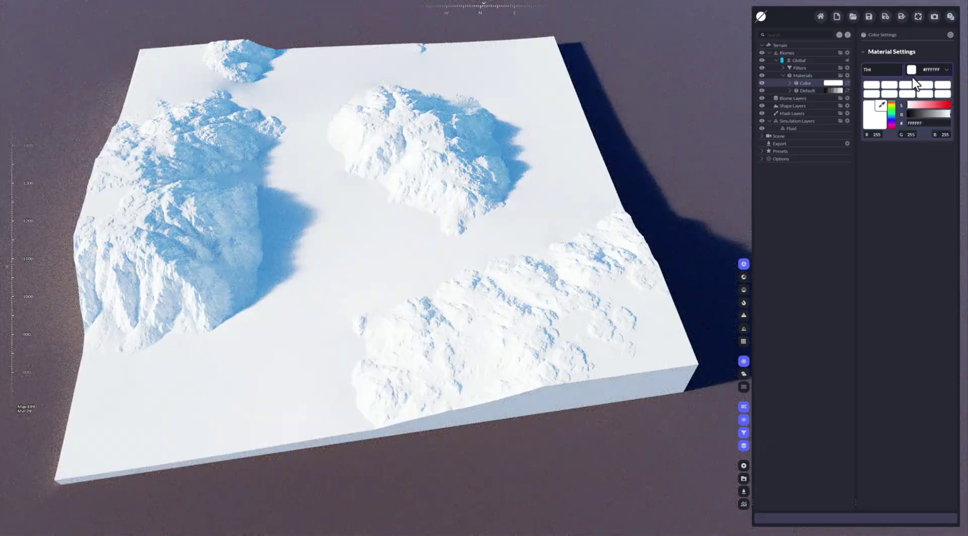
pyautogui.click(892, 115)
pyautogui.moveTo(916, 104); pyautogui.dragTo(938, 104)
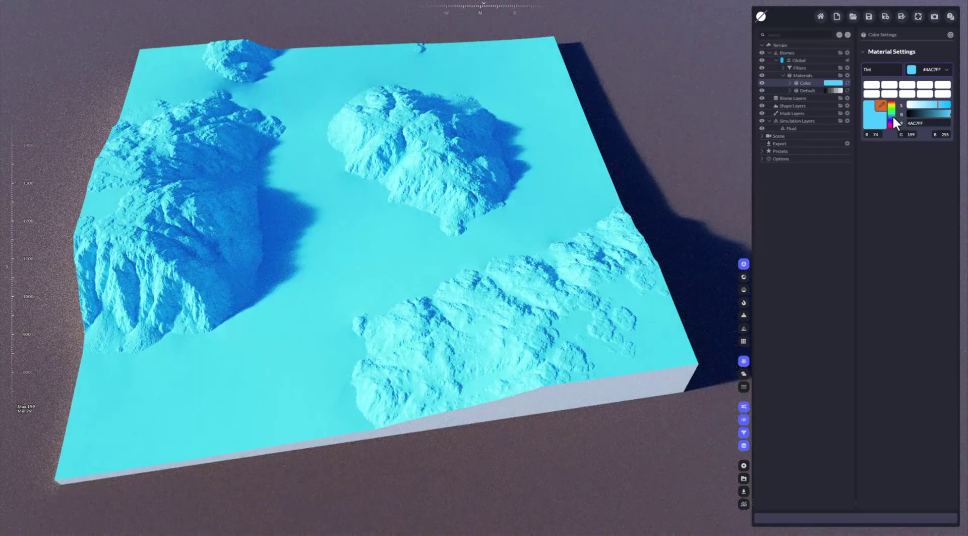
pyautogui.click(926, 114)
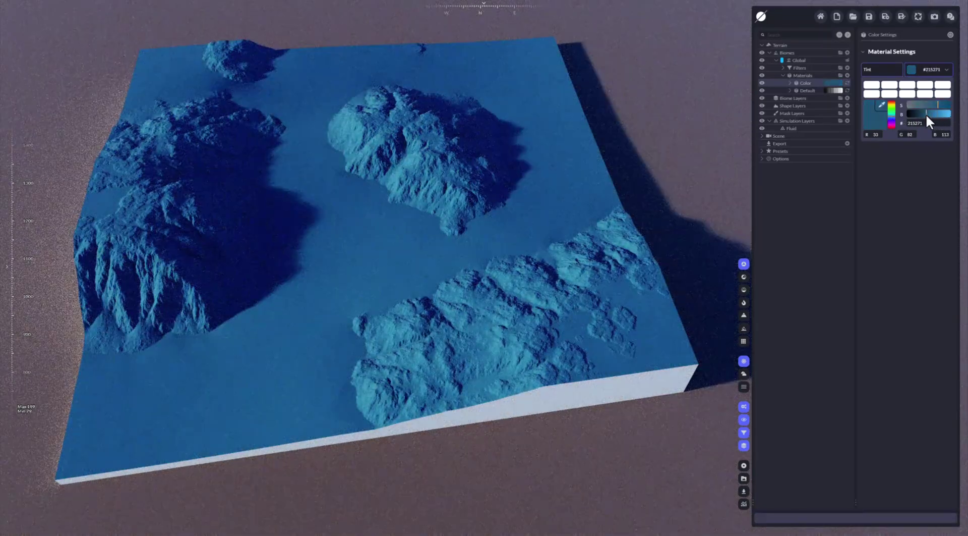
pyautogui.click(793, 128)
pyautogui.moveTo(794, 128); pyautogui.dragTo(817, 84)
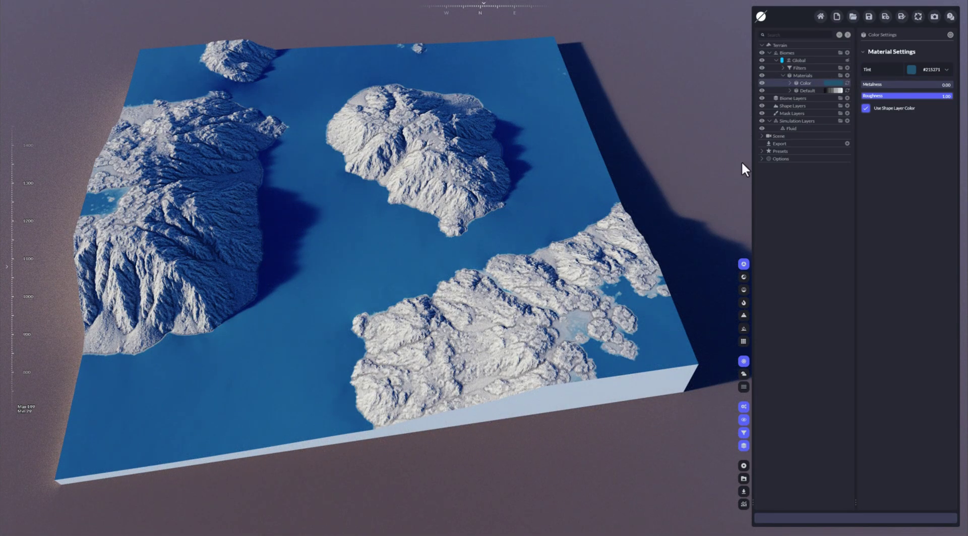
# Step: Clear the Fluid layer's mask and paint a new spawn area over the central mountain's peak with the mask shown
pyautogui.click(805, 130)
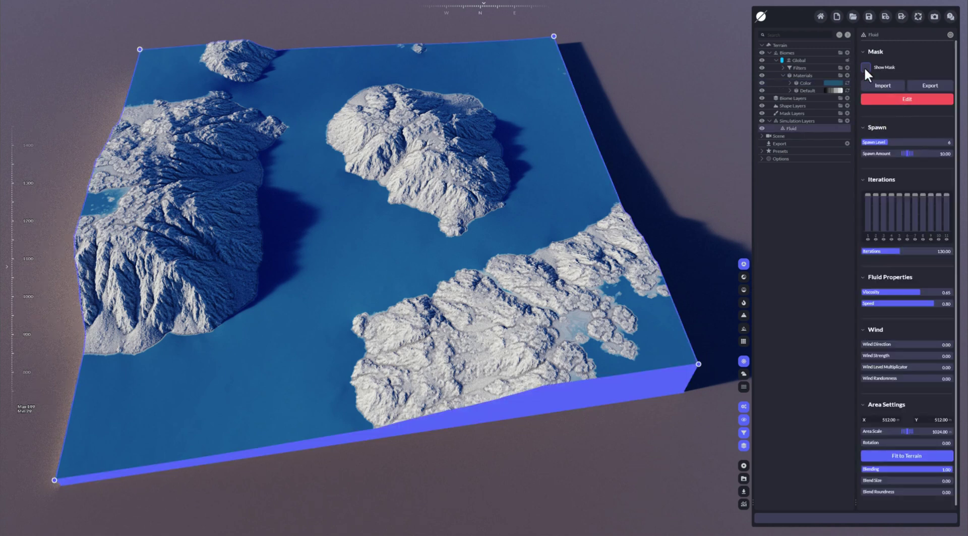
pyautogui.click(900, 101)
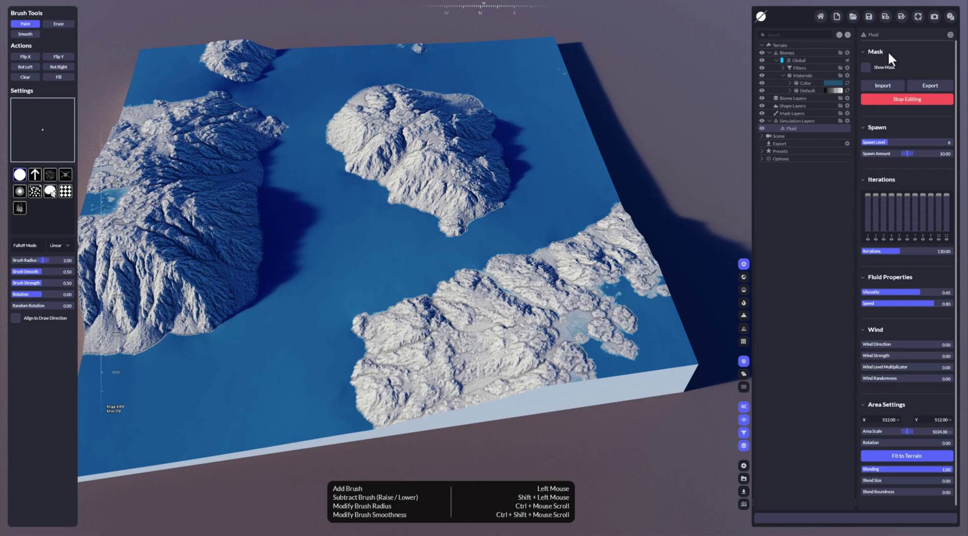
pyautogui.click(867, 68)
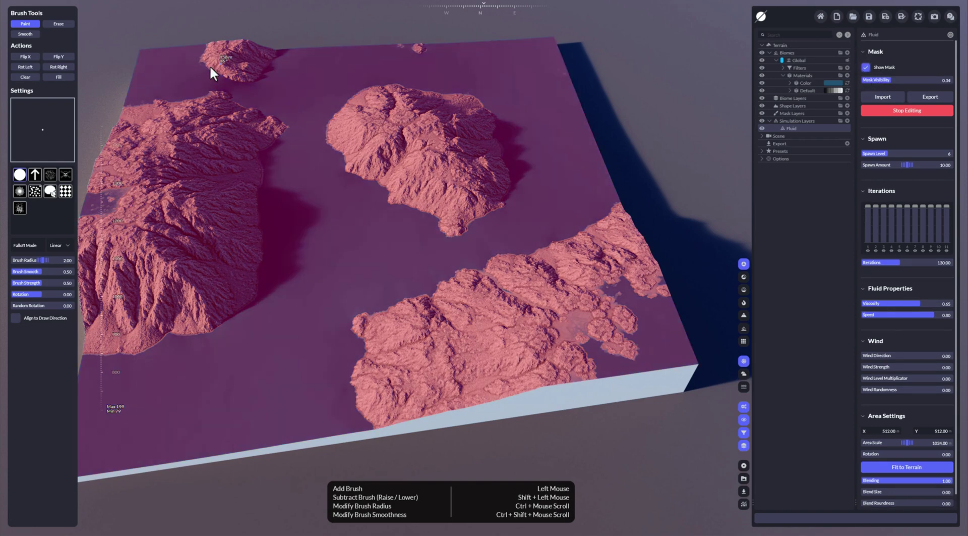
pyautogui.click(26, 78)
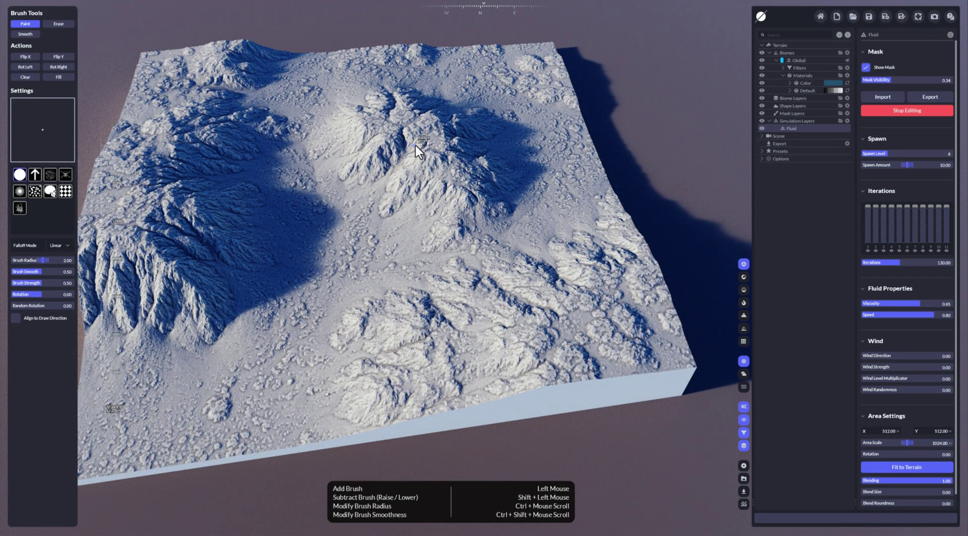
pyautogui.moveTo(419, 142)
pyautogui.mouseDown()
pyautogui.moveTo(431, 133)
pyautogui.moveTo(408, 124)
pyautogui.moveTo(459, 184)
pyautogui.moveTo(437, 163)
pyautogui.moveTo(424, 125)
pyautogui.mouseUp()
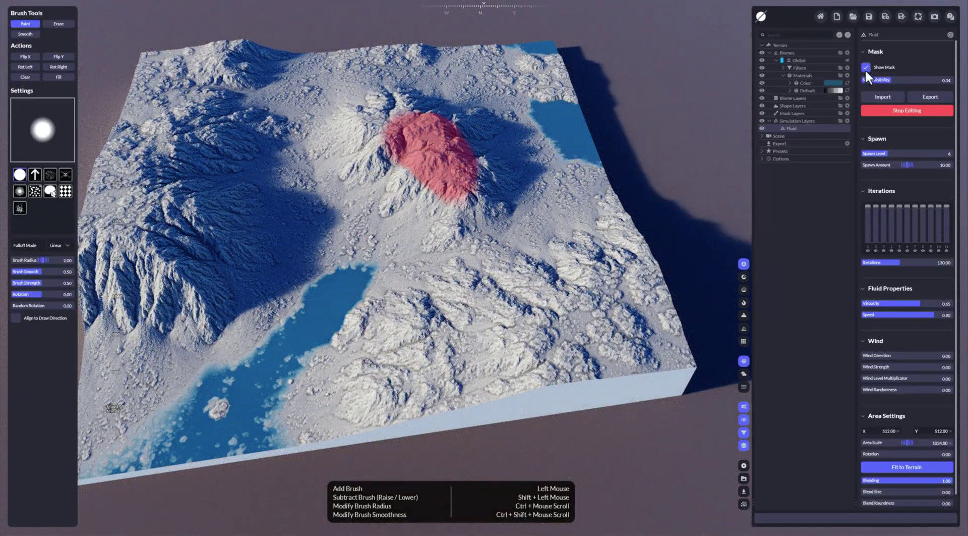
pyautogui.click(884, 110)
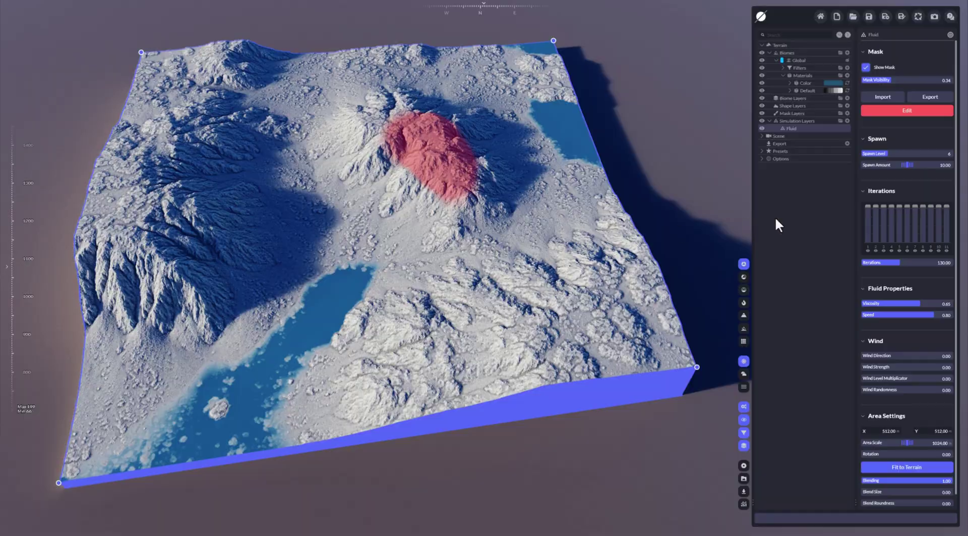
# Step: Try 1 iteration for the fluid, hide the mask overlay, and set Iterations to 60.56
pyautogui.moveTo(897, 265); pyautogui.dragTo(864, 265)
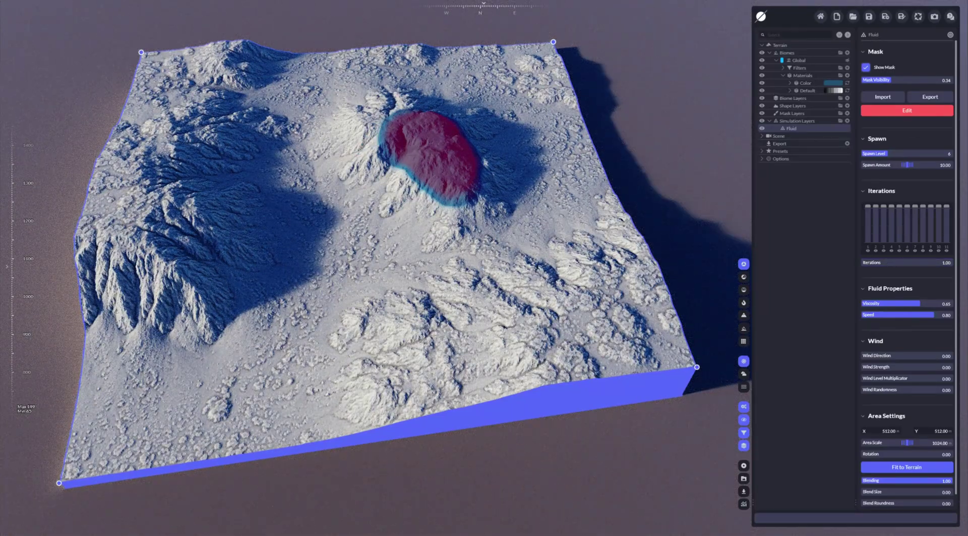
pyautogui.click(866, 67)
pyautogui.moveTo(877, 250); pyautogui.dragTo(921, 250)
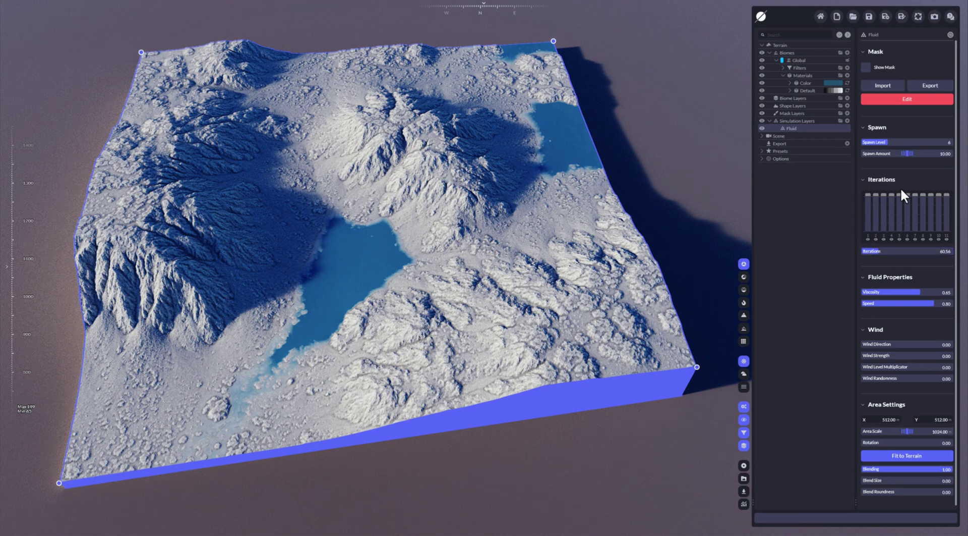
pyautogui.scroll(-1, 926, 276)
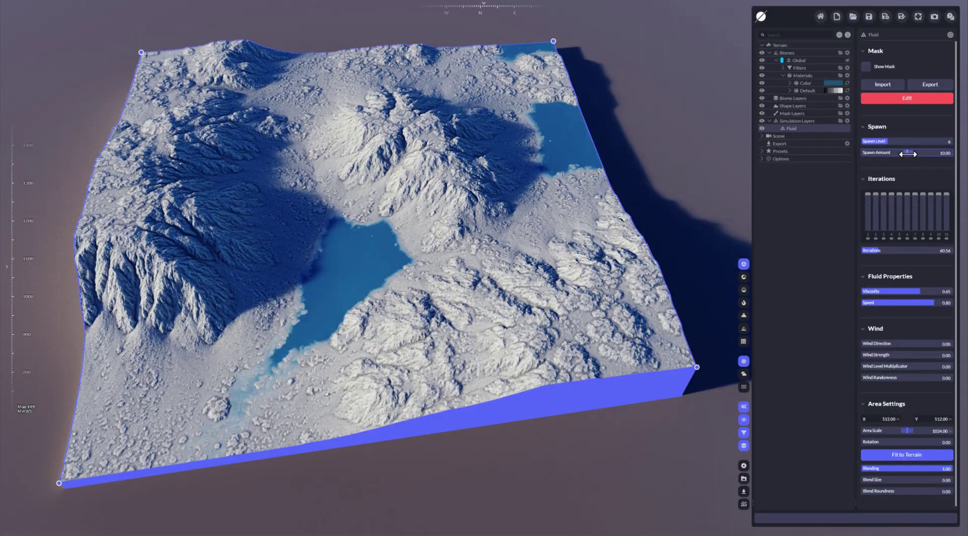
pyautogui.moveTo(908, 154)
pyautogui.mouseDown()
pyautogui.moveTo(881, 154)
pyautogui.moveTo(932, 152)
pyautogui.moveTo(908, 153)
pyautogui.mouseUp()
# Step: Try a low fluid viscosity of 0.12, and raise Viscosity to 1.00
pyautogui.moveTo(921, 291); pyautogui.dragTo(877, 292)
pyautogui.keyDown('shift'); pyautogui.moveTo(808, 293); pyautogui.dragTo(800, 292); pyautogui.keyUp('shift')
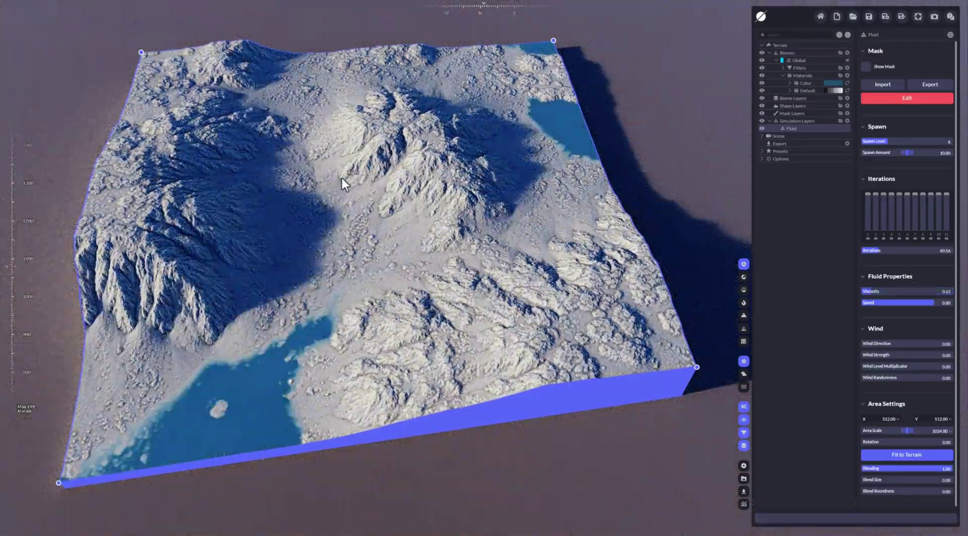
pyautogui.moveTo(883, 291); pyautogui.dragTo(907, 291)
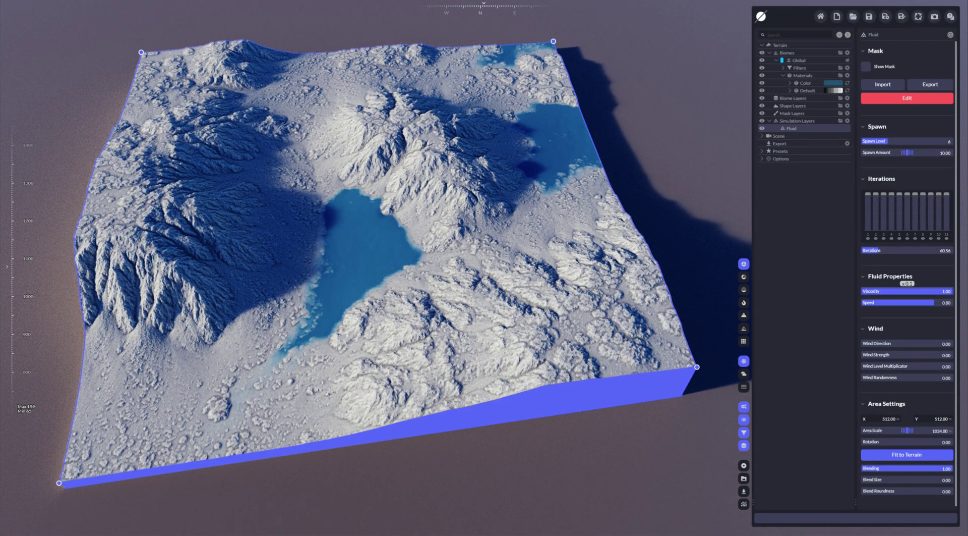
pyautogui.keyDown('shift'); pyautogui.moveTo(907, 291); pyautogui.dragTo(952, 291); pyautogui.keyUp('shift')
# Step: Set the fluid's Speed to 0.16 and its Iterations to 64.09
pyautogui.moveTo(926, 302)
pyautogui.mouseDown()
pyautogui.moveTo(884, 302)
pyautogui.moveTo(907, 303)
pyautogui.mouseUp()
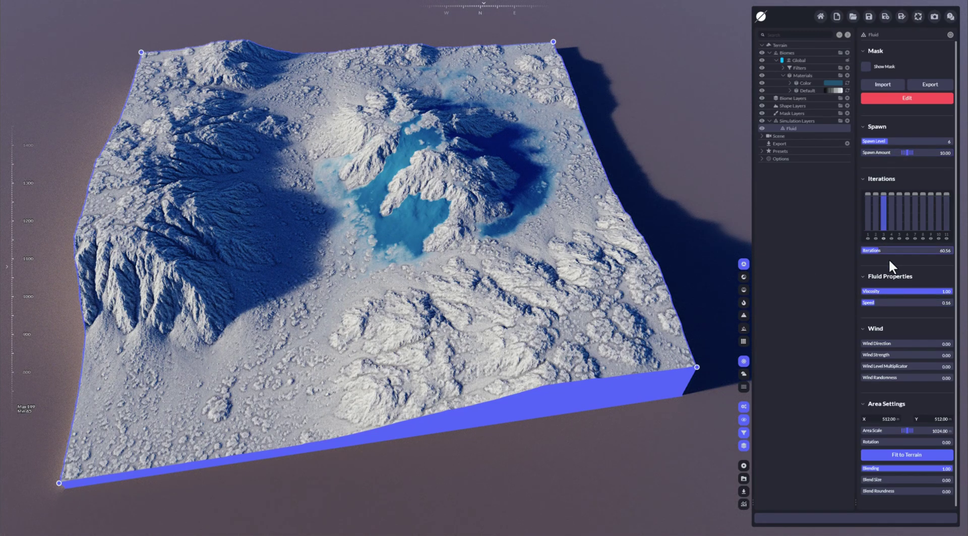
pyautogui.keyDown('shift'); pyautogui.moveTo(908, 250); pyautogui.dragTo(908, 250); pyautogui.keyUp('shift')
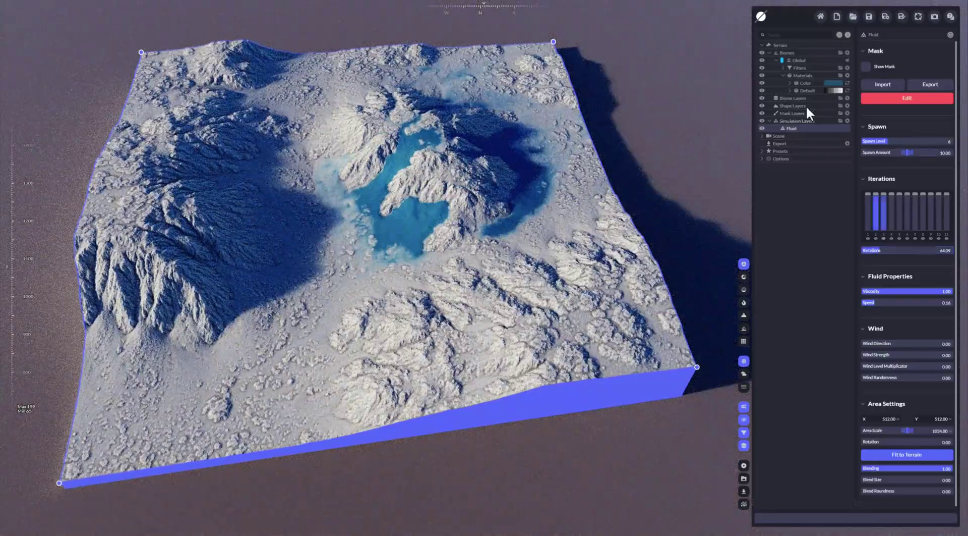
# Step: Shift the Color material's tint from blue slightly toward teal
pyautogui.click(809, 82)
pyautogui.click(921, 71)
pyautogui.moveTo(885, 113)
pyautogui.mouseDown()
pyautogui.moveTo(894, 99)
pyautogui.moveTo(897, 115)
pyautogui.mouseUp()
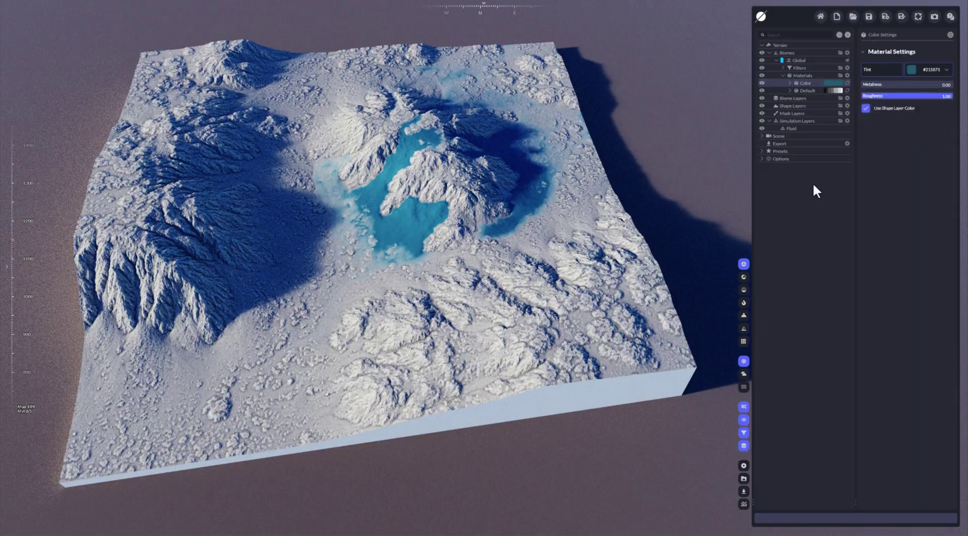
# Step: Raise the Fluid layer's Speed, and settle it at 0.43
pyautogui.click(798, 128)
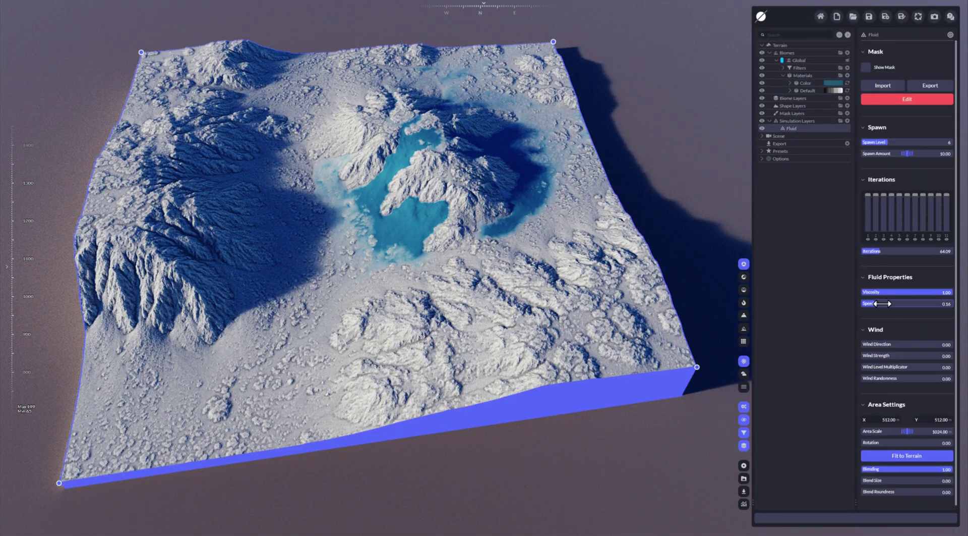
pyautogui.keyDown('shift'); pyautogui.moveTo(883, 305); pyautogui.dragTo(949, 304); pyautogui.keyUp('shift')
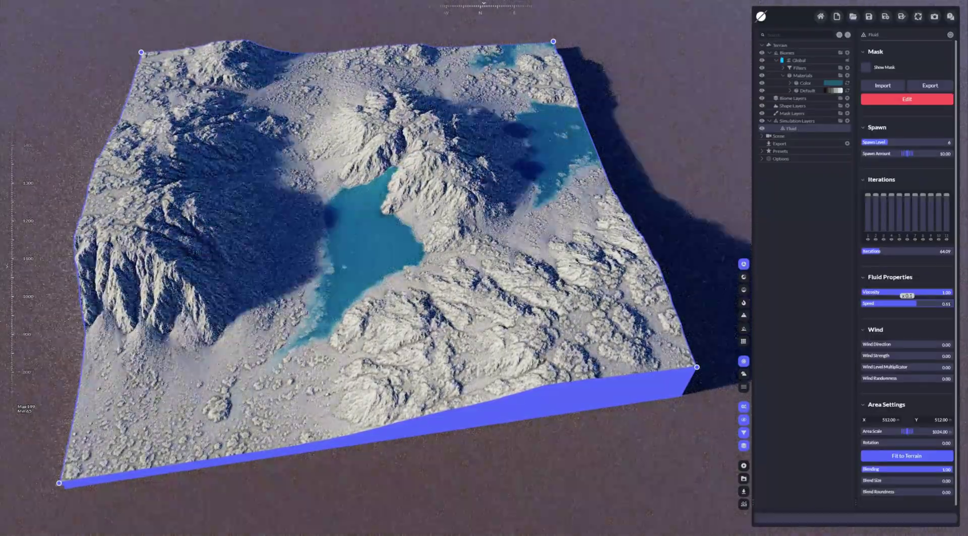
pyautogui.moveTo(916, 303); pyautogui.dragTo(899, 303)
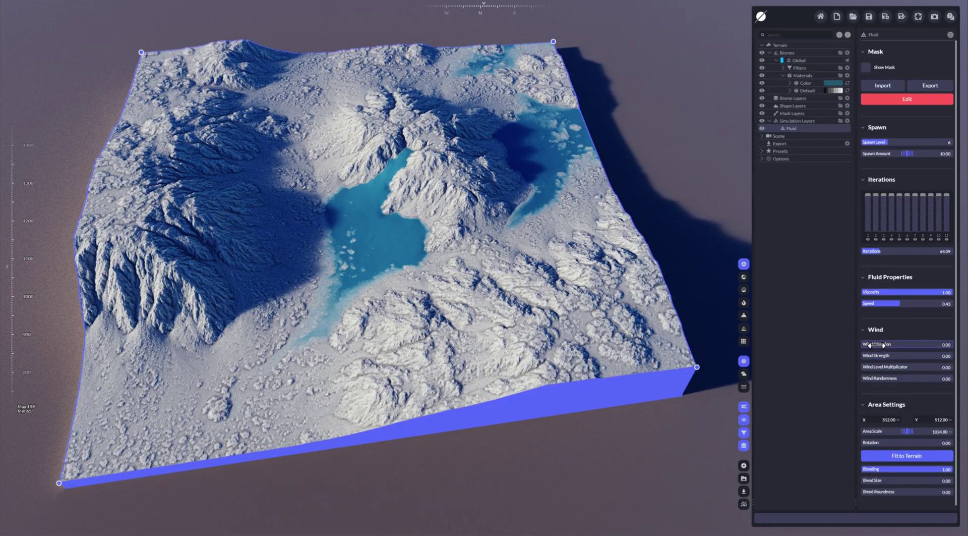
# Step: Try a Wind Strength of 0.13 with a Wind Direction of 51.72 on the fluid, and reset both to their defaults
pyautogui.moveTo(876, 356); pyautogui.dragTo(884, 356)
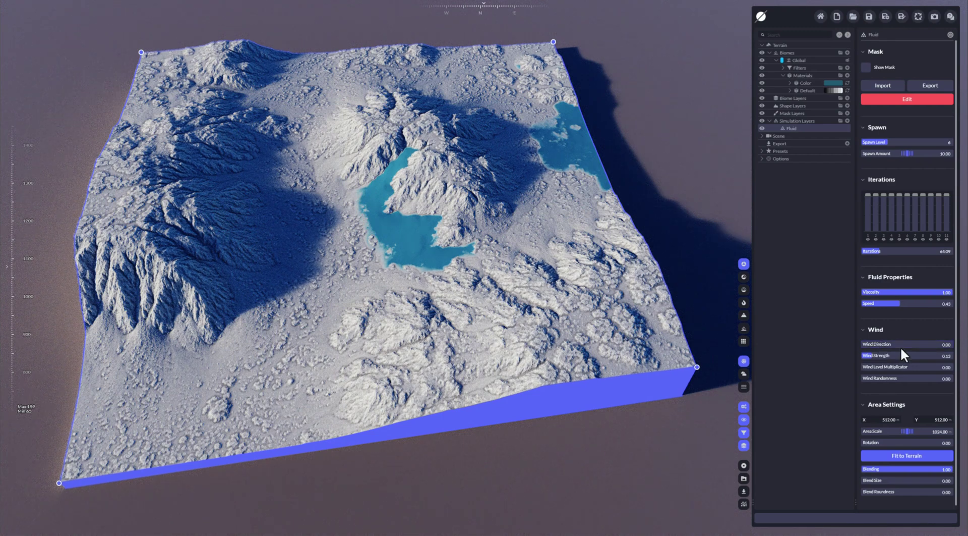
pyautogui.moveTo(886, 345); pyautogui.dragTo(923, 345)
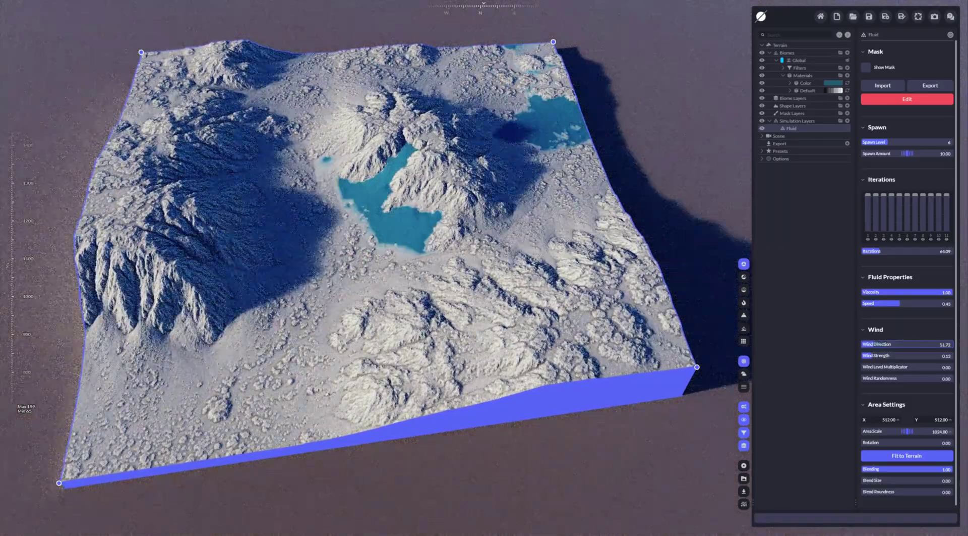
pyautogui.rightClick(874, 356)
pyautogui.rightClick(876, 344)
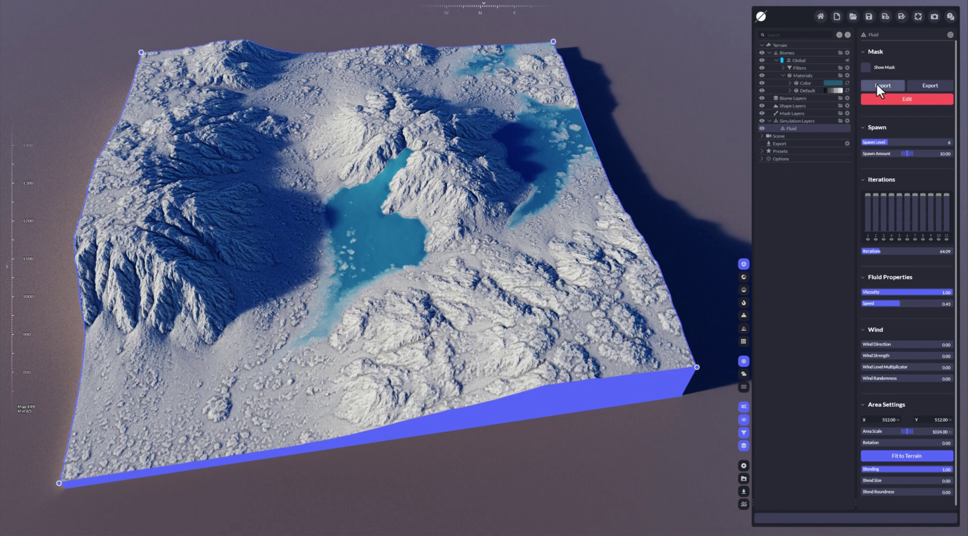
# Step: With the fluid mask shown, try a smaller simulation area of 683.07 around the central mountain, and fit it back to the terrain
pyautogui.click(866, 67)
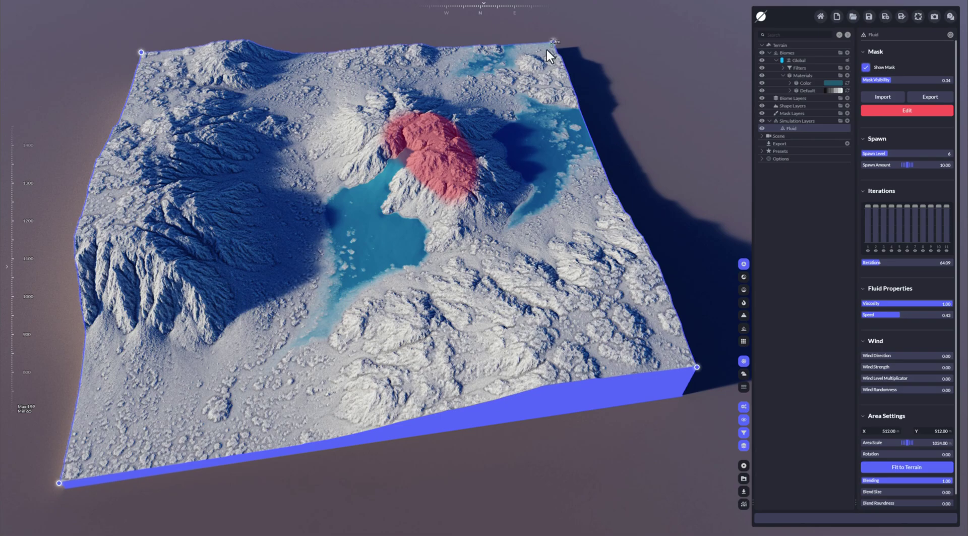
pyautogui.moveTo(553, 41); pyautogui.dragTo(501, 83)
pyautogui.moveTo(441, 171); pyautogui.dragTo(471, 156)
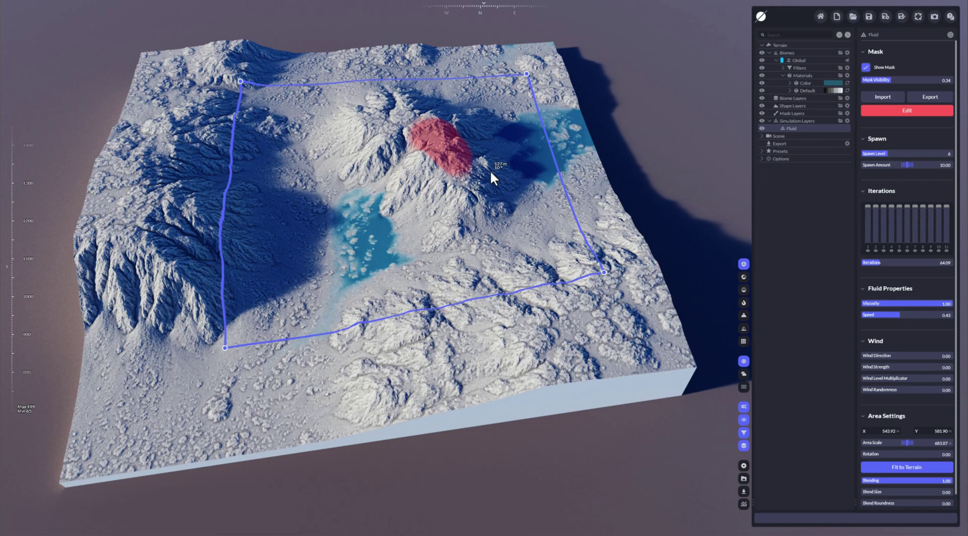
pyautogui.moveTo(493, 163); pyautogui.dragTo(579, 99, button='right')
pyautogui.moveTo(456, 213); pyautogui.dragTo(623, 143, button='right')
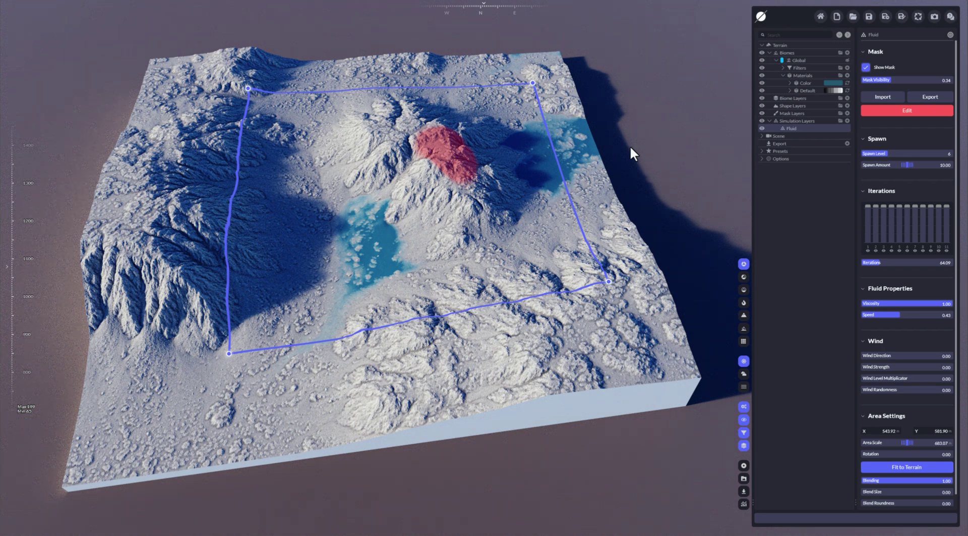
pyautogui.click(927, 469)
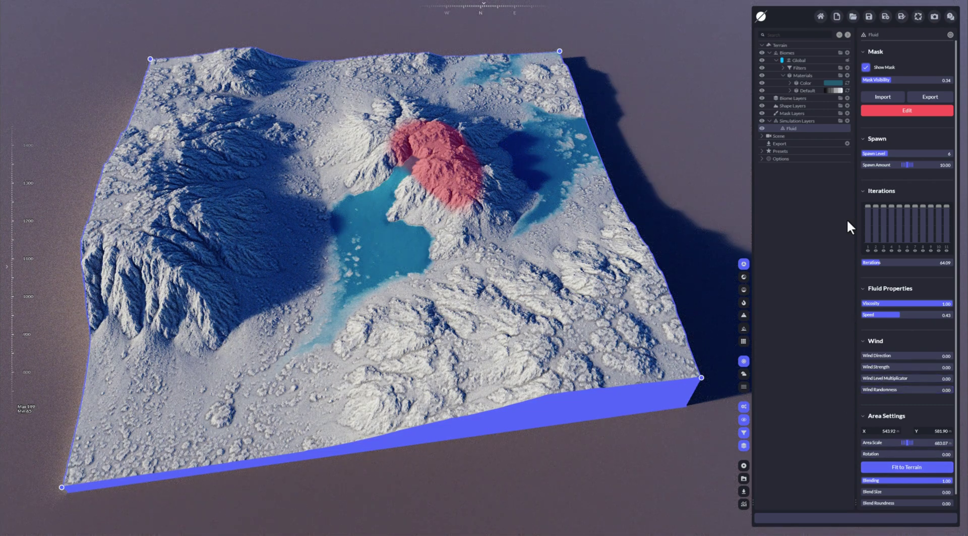